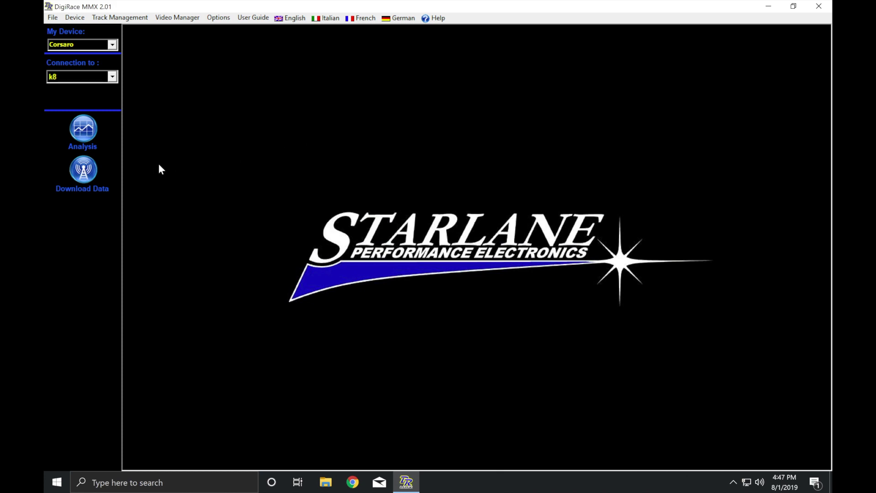
Step: Widen the session archive's Event column and open lap 9 of Cremona session d2s3 for analysis
left_click(83, 129)
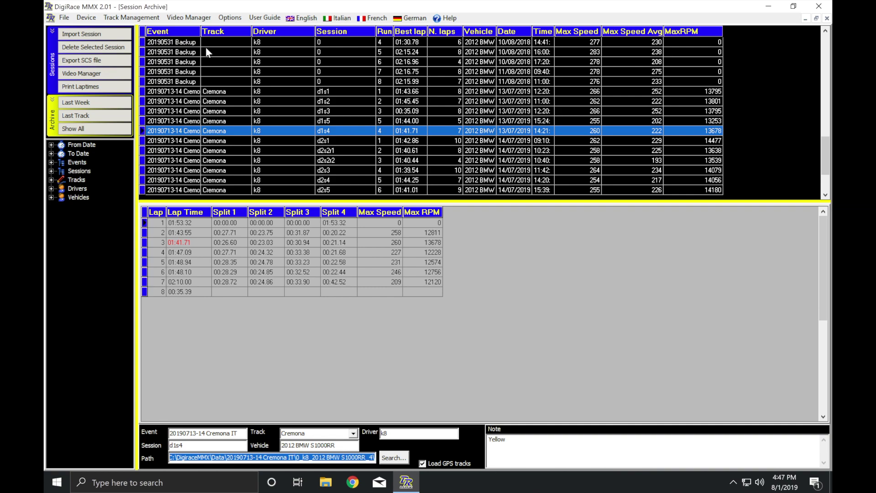
left_click_drag(200, 31, 236, 31)
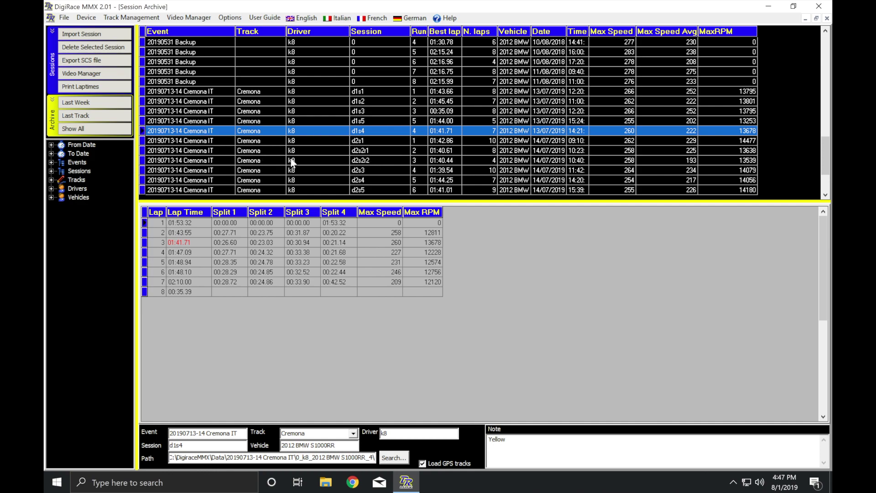
left_click(466, 170)
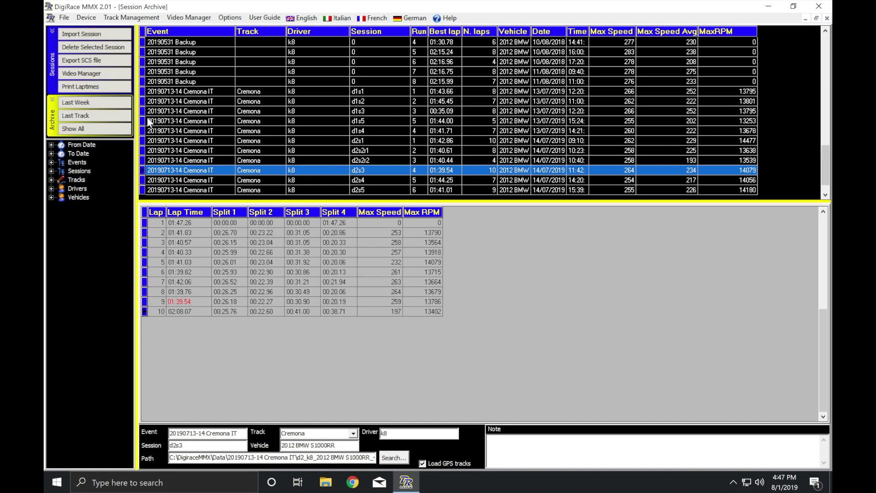
left_click(185, 304)
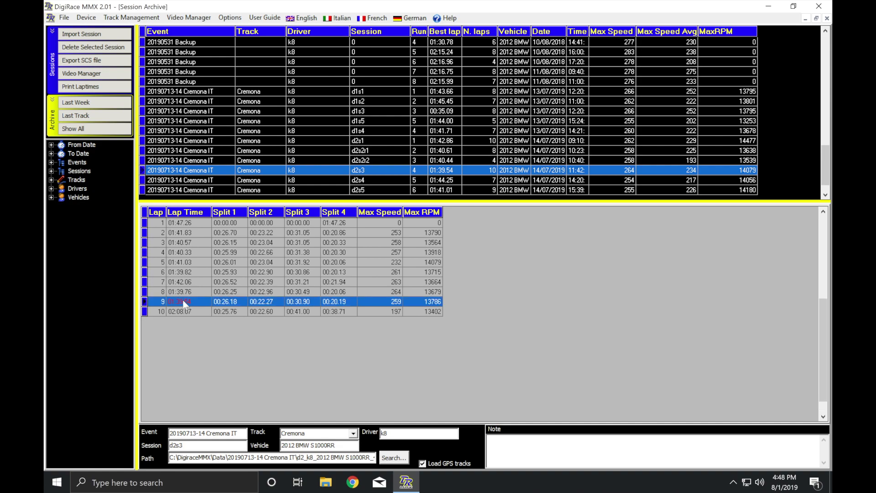
double_click(182, 311)
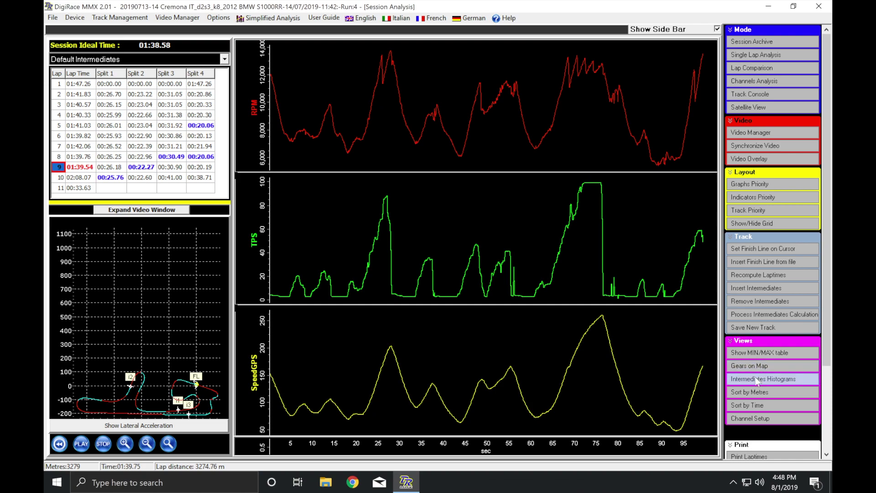
Step: Switch lap 9 to Channels Analysis and read the SpeedGPS value at the highest peak of the trace
left_click(766, 80)
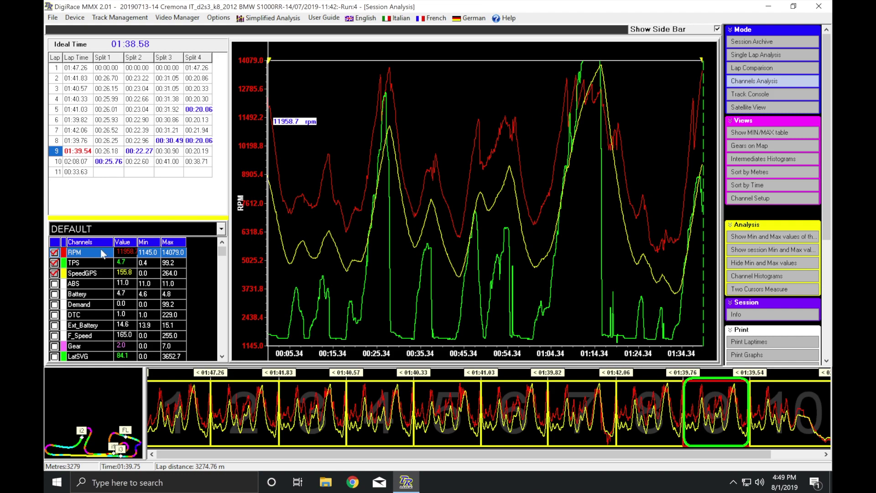
left_click(94, 276)
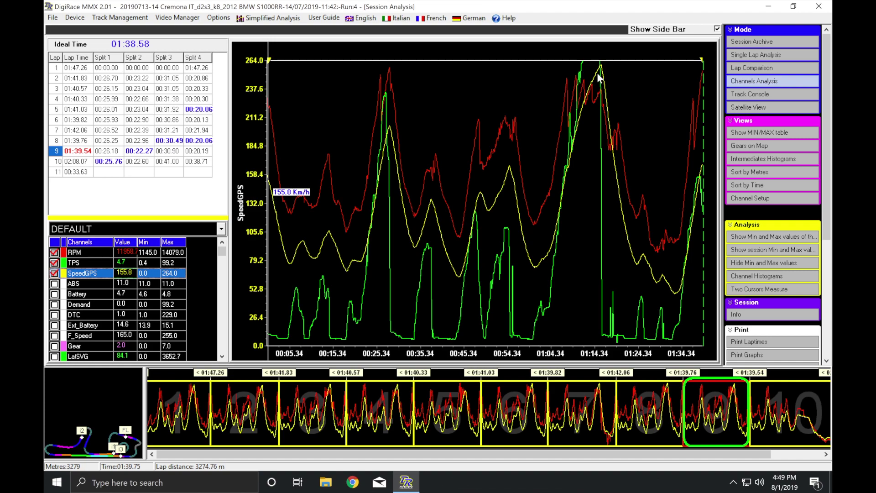
left_click(596, 76)
left_click_drag(596, 76, 601, 64)
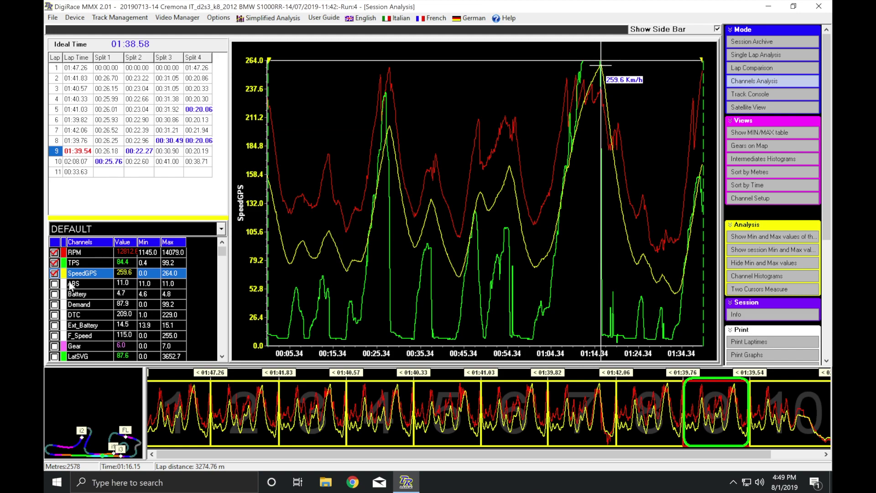
Step: Examine the TPS channel's values where the throttle trace climbs to its maximum before the top-speed peak
left_click(89, 264)
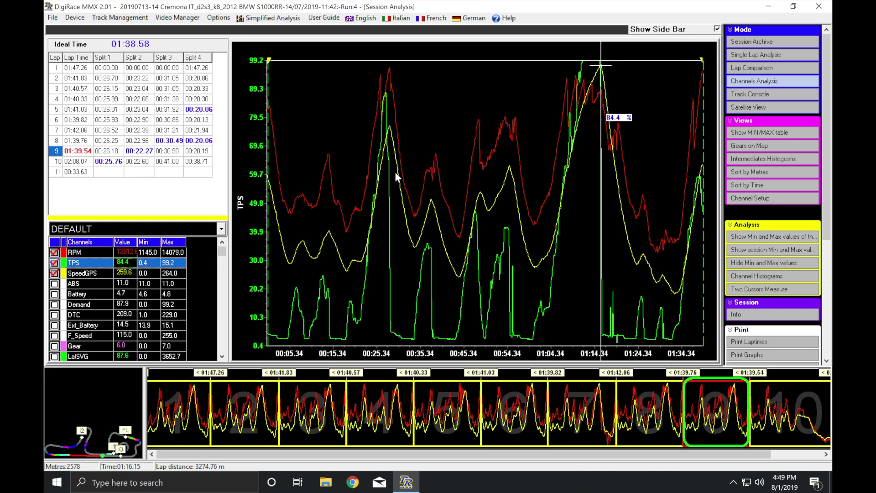
left_click(581, 66)
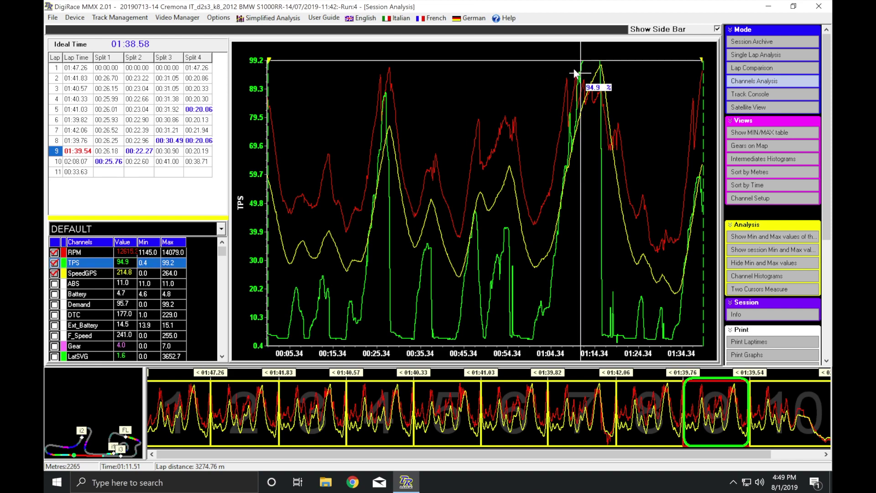
left_click_drag(575, 73, 592, 64)
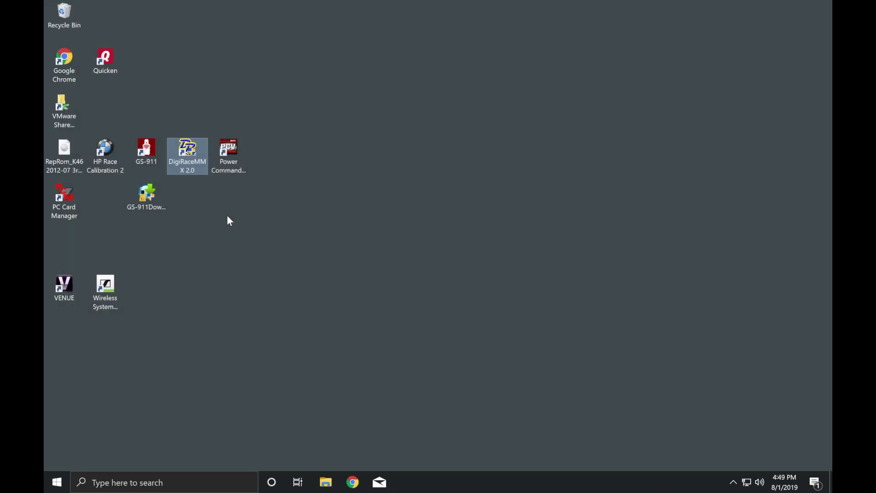
Step: Launch DigiRaceMMX 2.0 from the desktop, allowing it to make changes, and open lap 2 of Cremona session d1s5 for analysis
double_click(190, 155)
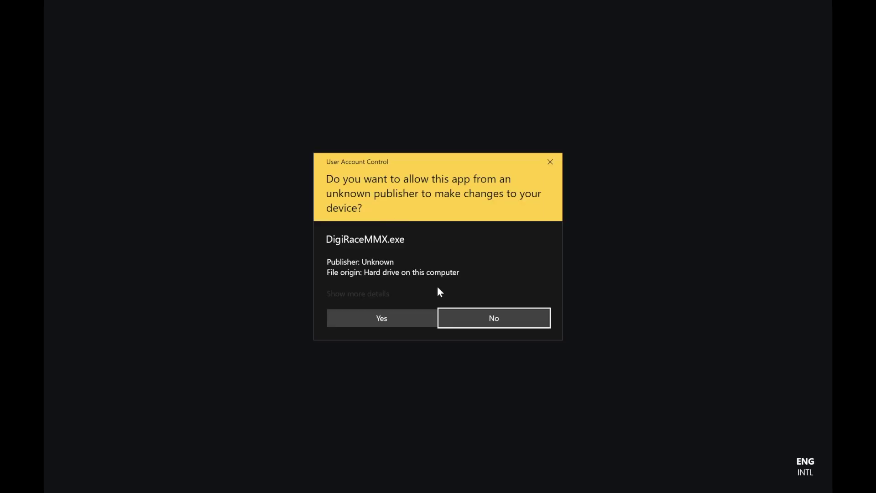
left_click(382, 318)
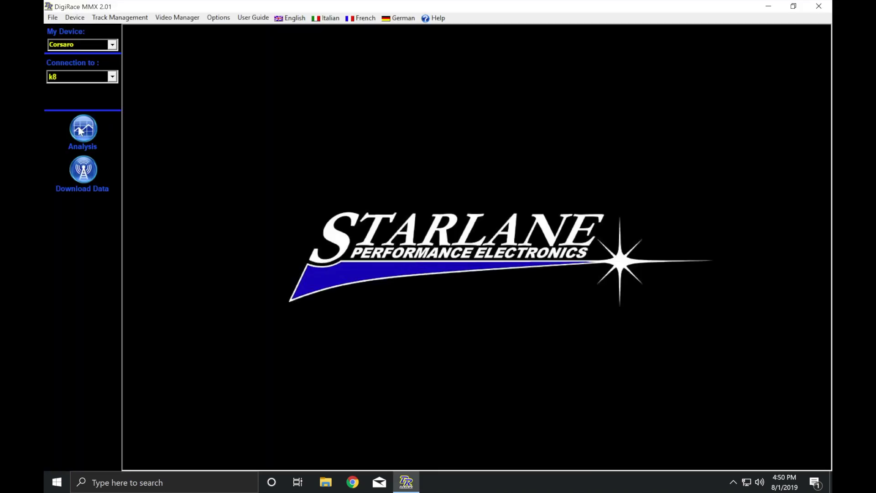
left_click(81, 130)
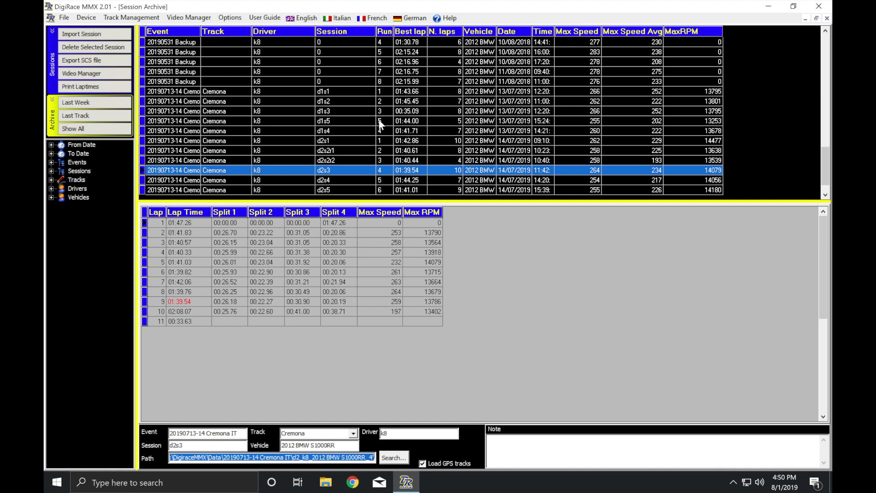
left_click(342, 121)
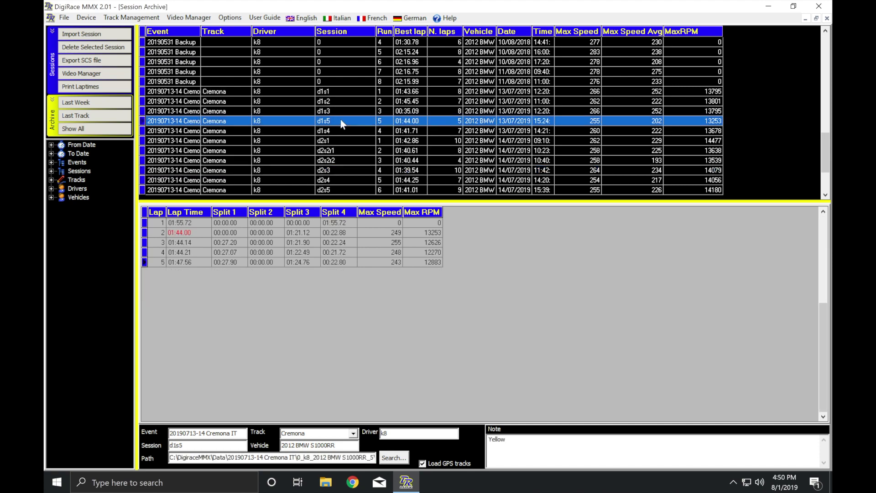
double_click(195, 231)
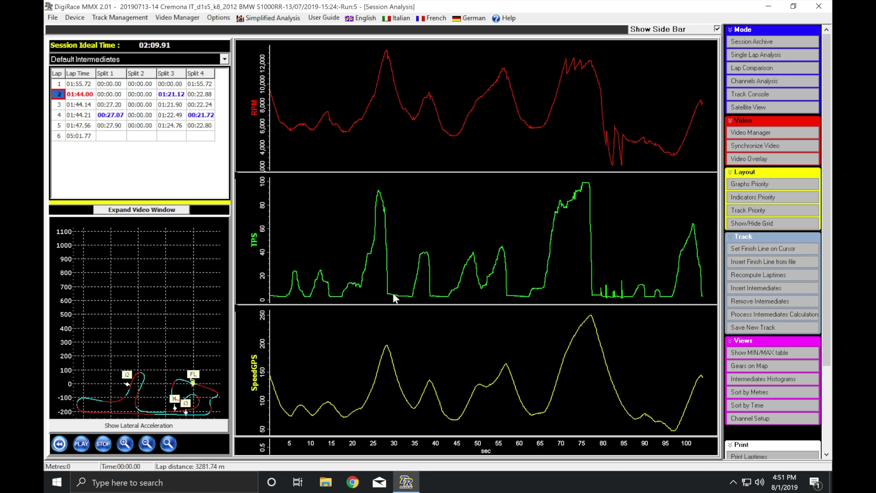
Step: Trace RPM, TPS and SpeedGPS through the first 40 seconds of lap 2, matching the cursor with the track map
left_click(424, 270)
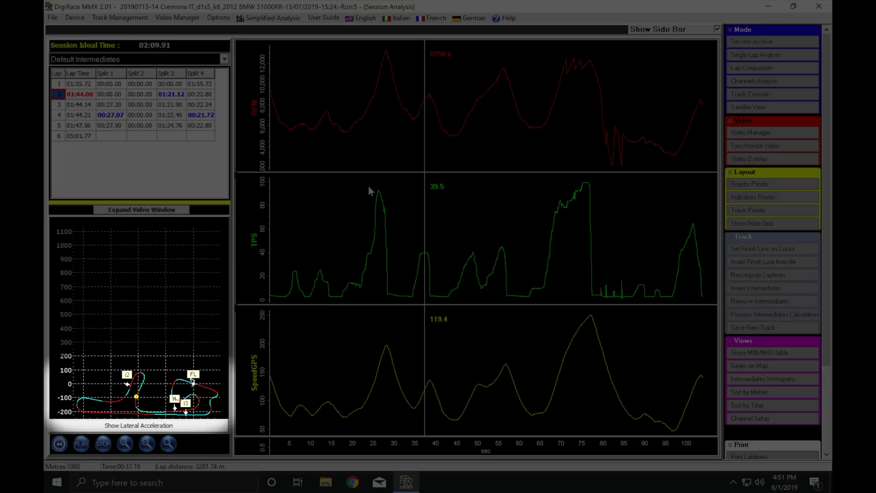
left_click(368, 185)
left_click(351, 228)
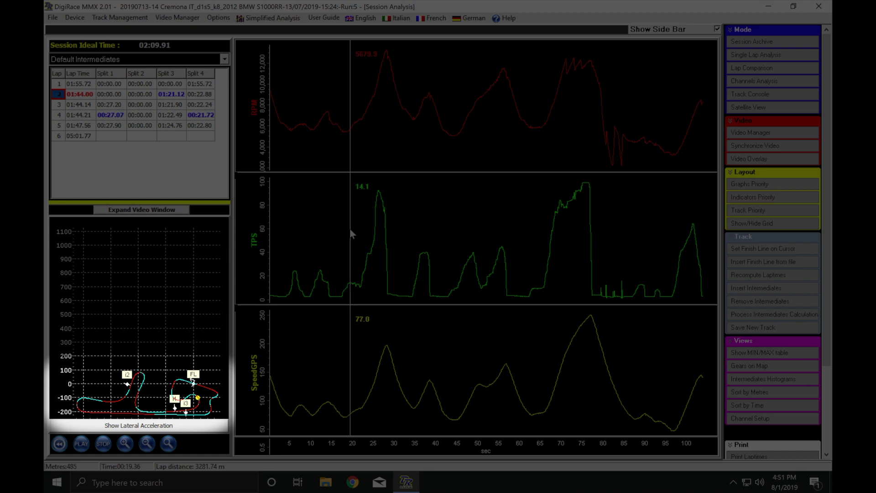
left_click_drag(341, 229, 409, 228)
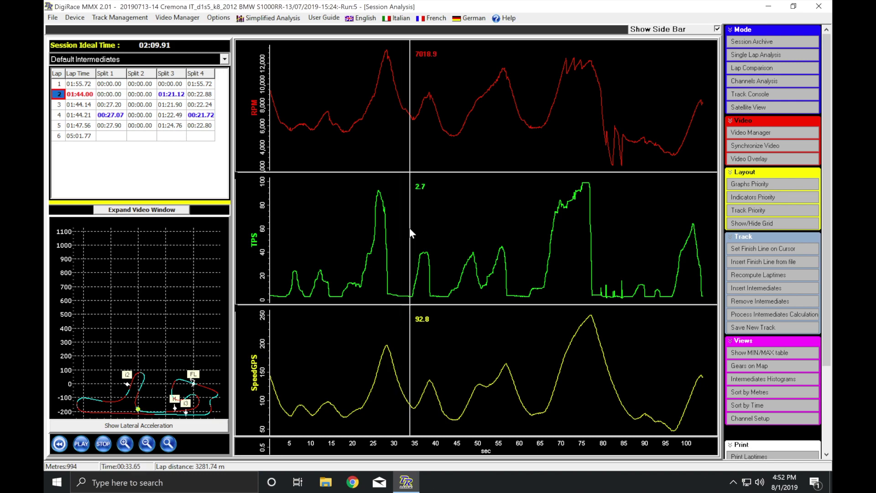
Step: Examine throttle, RPM and speed from about 34 to 74 seconds of lap 2, including the climb to full throttle
left_click_drag(410, 228, 499, 242)
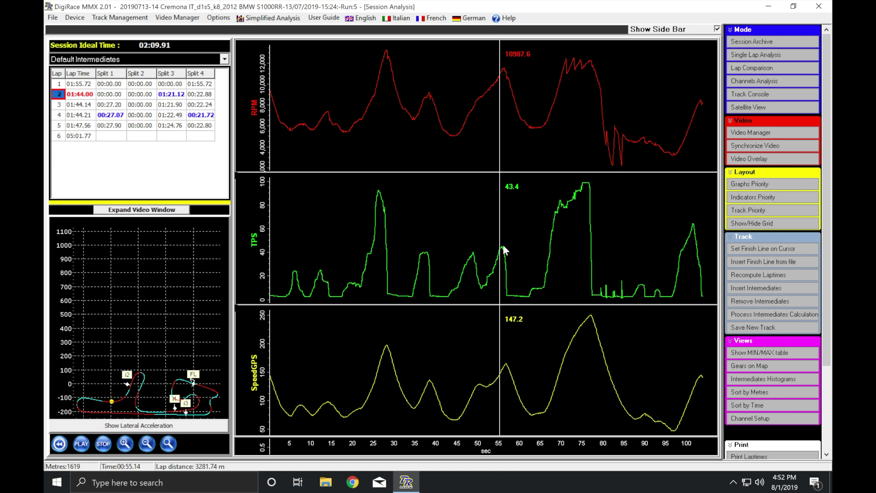
left_click(566, 195)
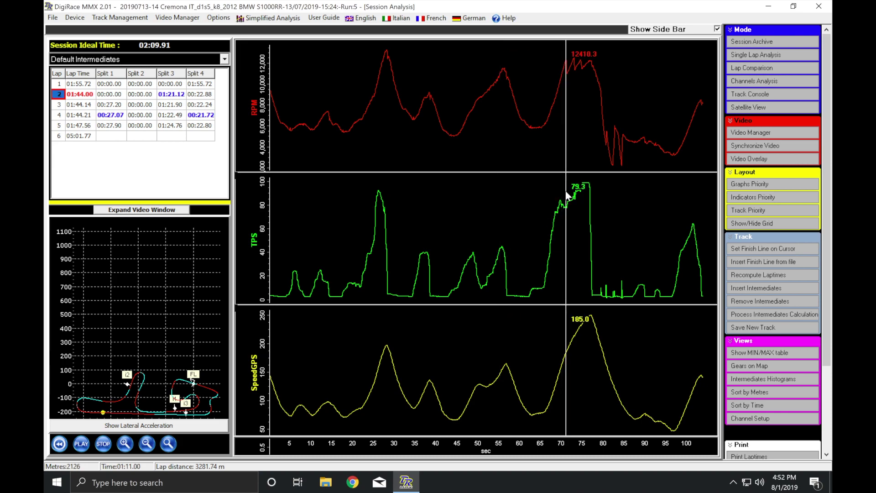
left_click_drag(566, 195, 580, 192)
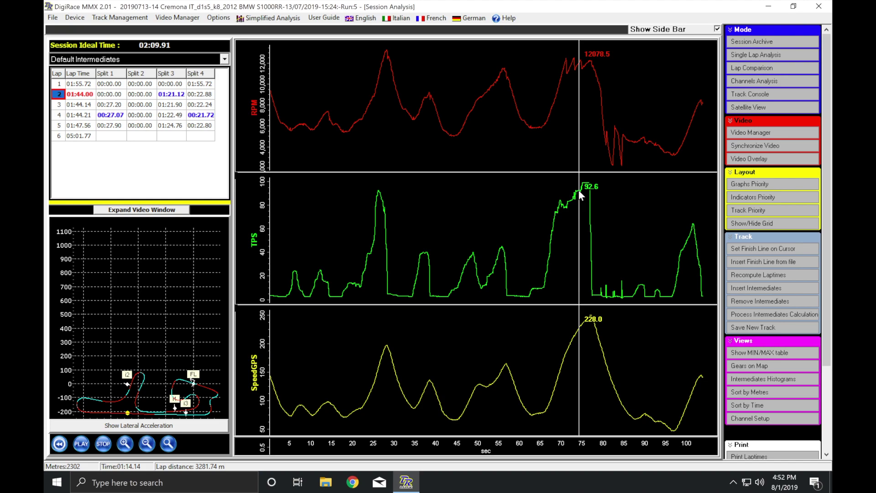
Step: Switch lap 2 to Channels Analysis and hide the SpeedGPS and TPS channels, keeping only RPM plotted
left_click(754, 82)
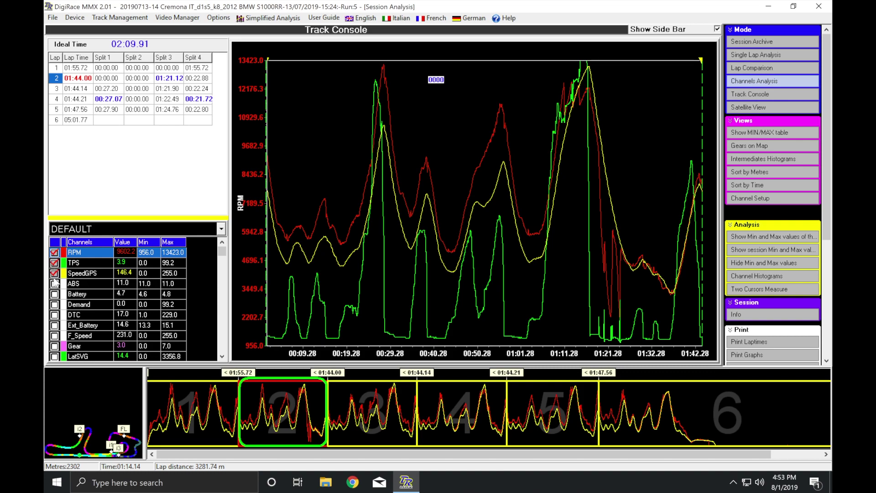
left_click(56, 270)
left_click(57, 265)
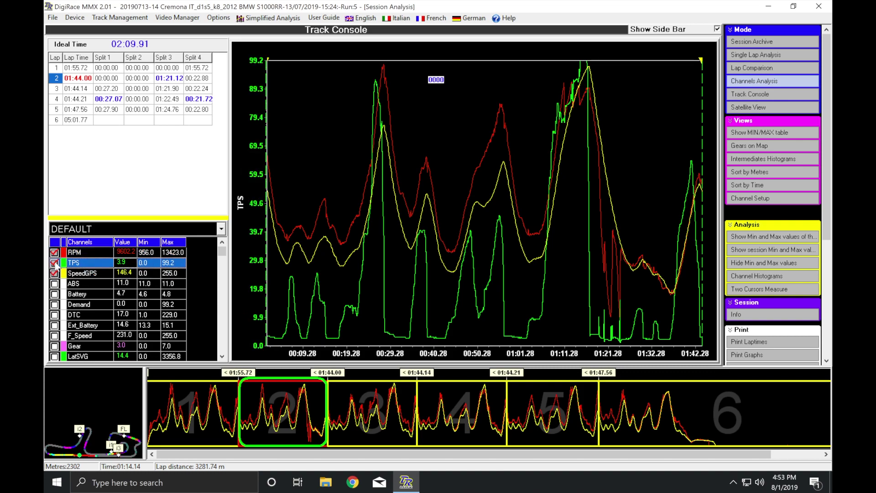
left_click(55, 272)
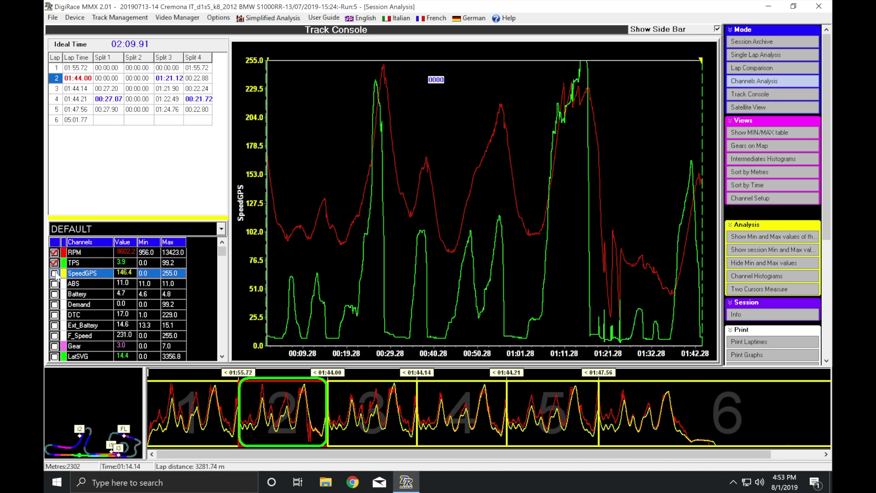
left_click(54, 263)
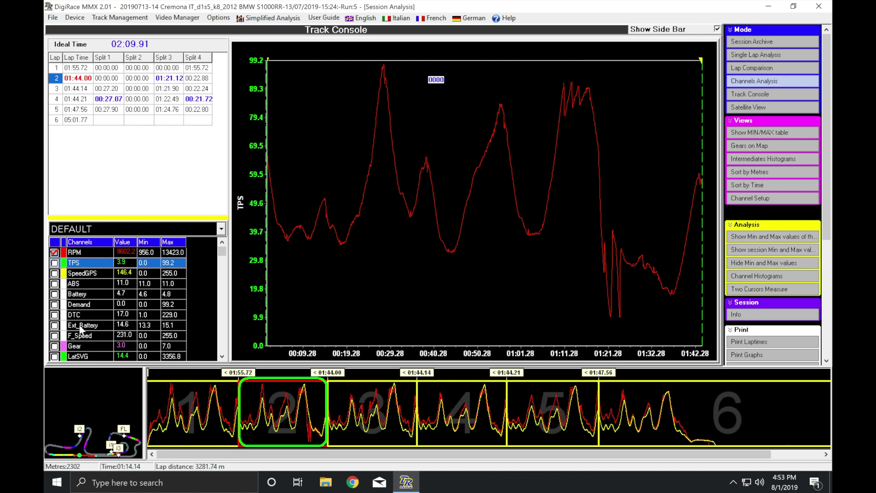
Step: Plot the Water_Temp channel over lap 2 to examine the water temperature, then hide it again
left_click_drag(223, 253, 218, 358)
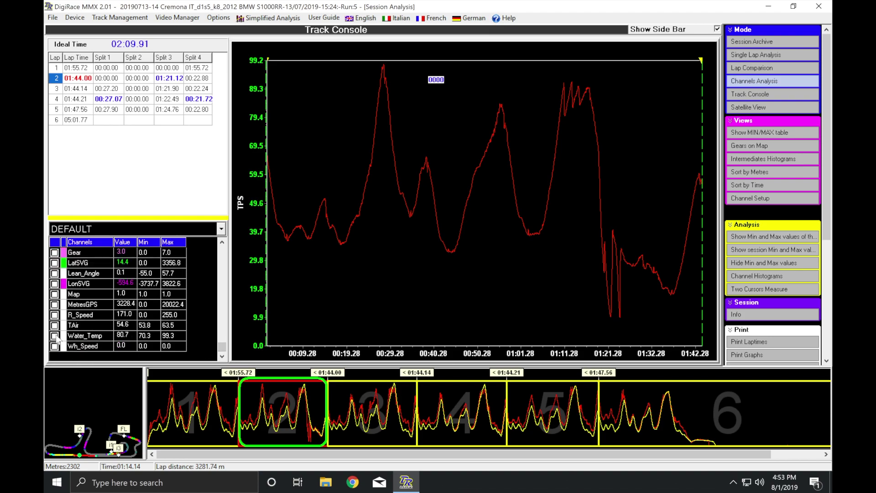
left_click(55, 336)
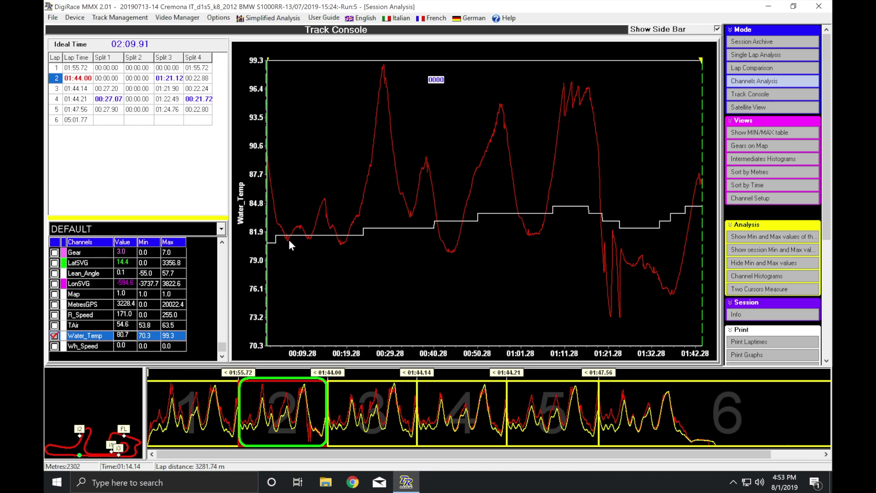
left_click(55, 336)
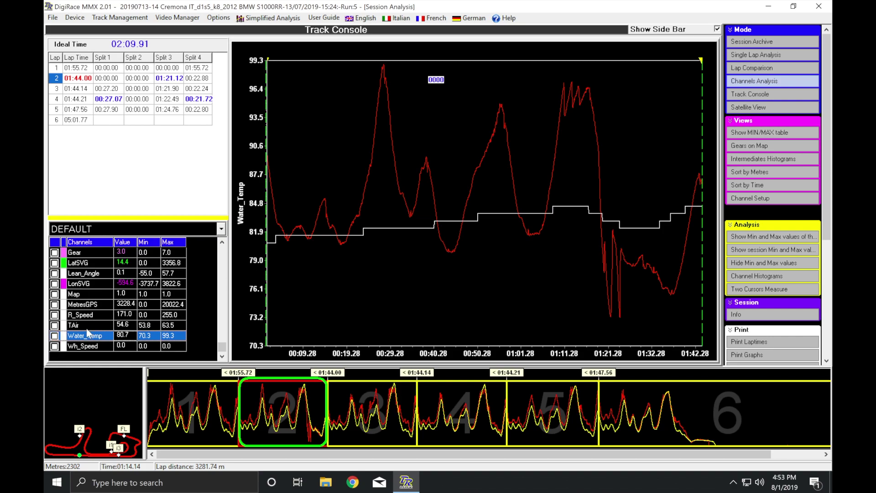
Step: Plot the TAir channel over lap 2 to examine the air temperature, then remove it from the graph
left_click(54, 325)
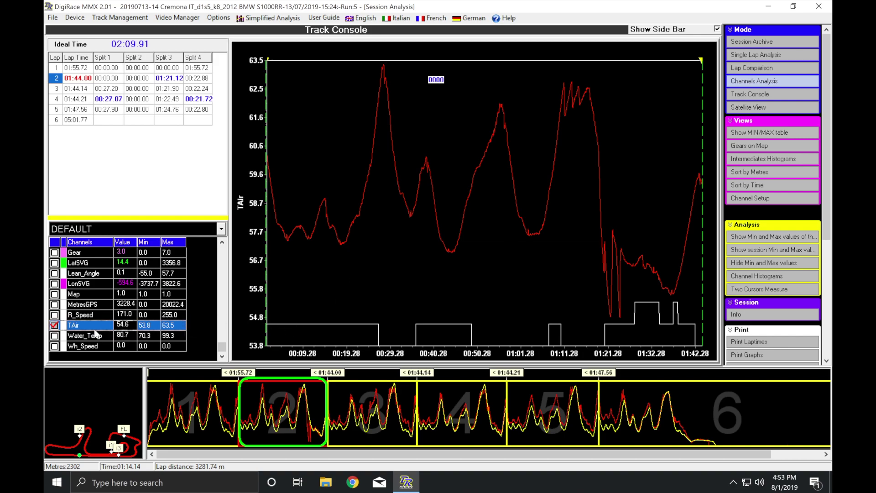
left_click(87, 316)
left_click(86, 325)
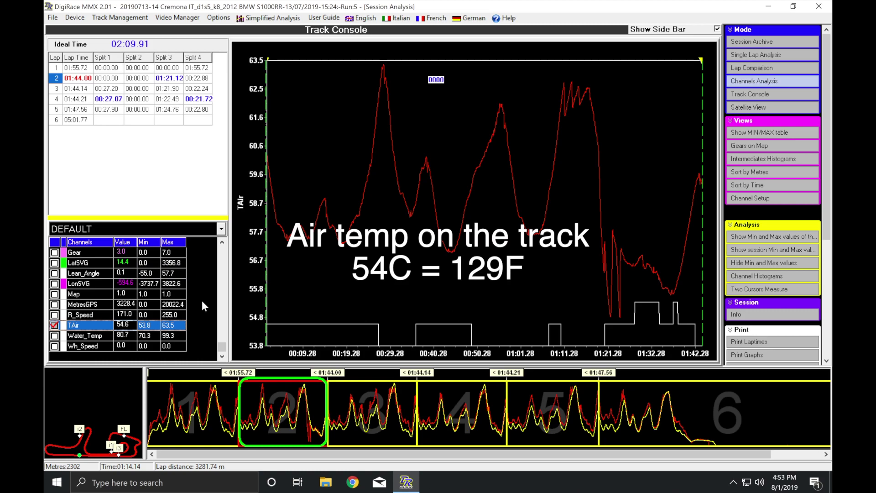
left_click(54, 325)
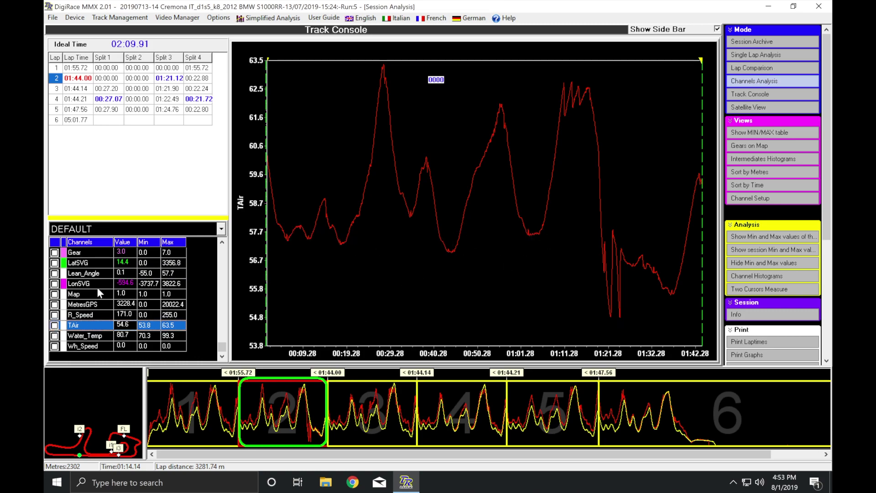
Step: Plot the Lean_Angle channel alongside RPM and trace its values through the first 38 seconds of lap 2
left_click(55, 274)
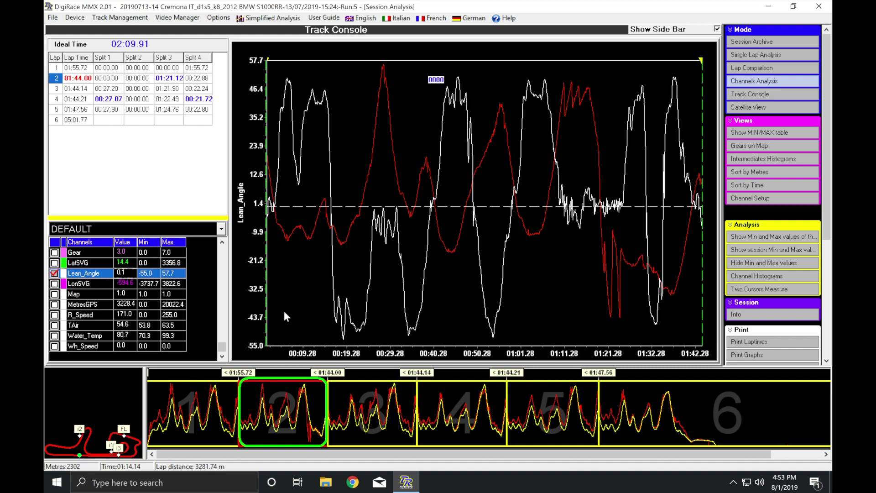
left_click(147, 412)
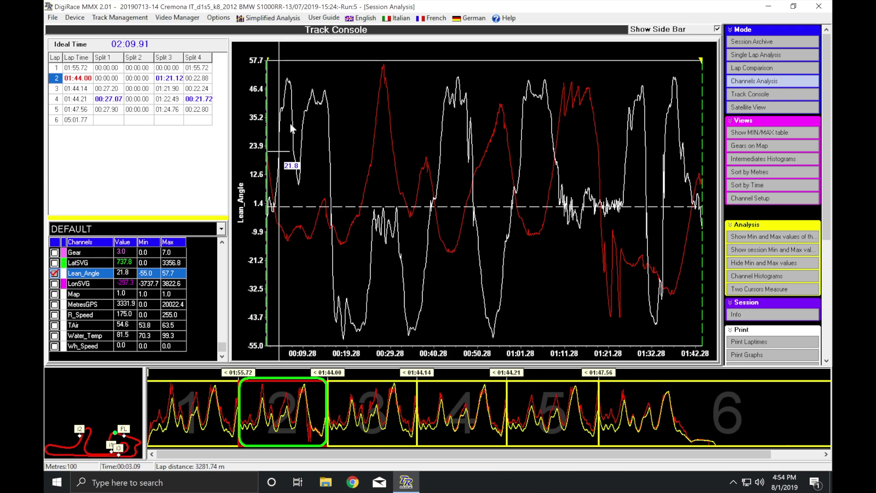
left_click_drag(286, 82, 425, 90)
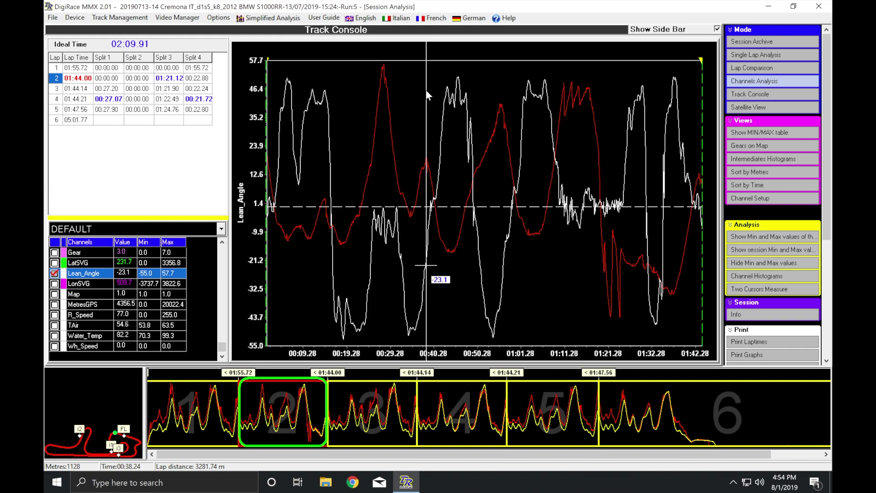
Step: Read the Lean_Angle channel at about 1:02.9 and 0:54.2 of lap 2, and hide it from the graph
left_click_drag(426, 91, 530, 89)
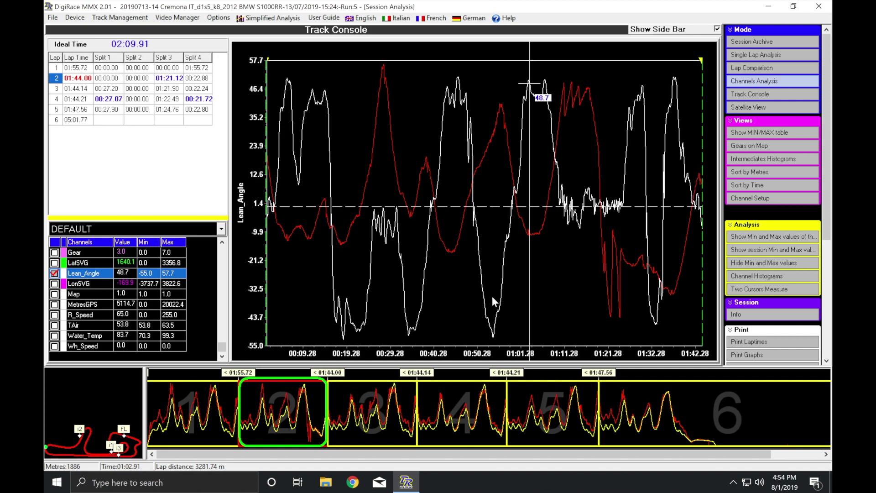
mouse_move(492, 295)
left_mouse_down()
mouse_move(503, 295)
mouse_move(494, 302)
left_mouse_up()
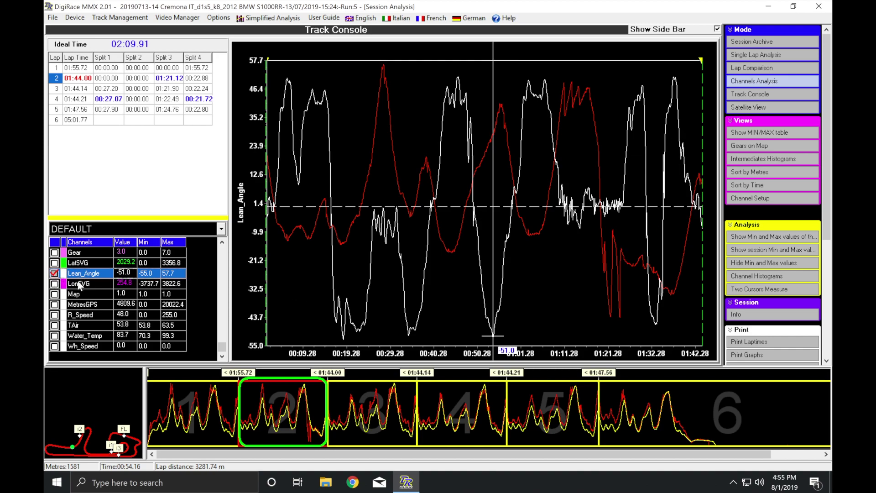
left_click(55, 273)
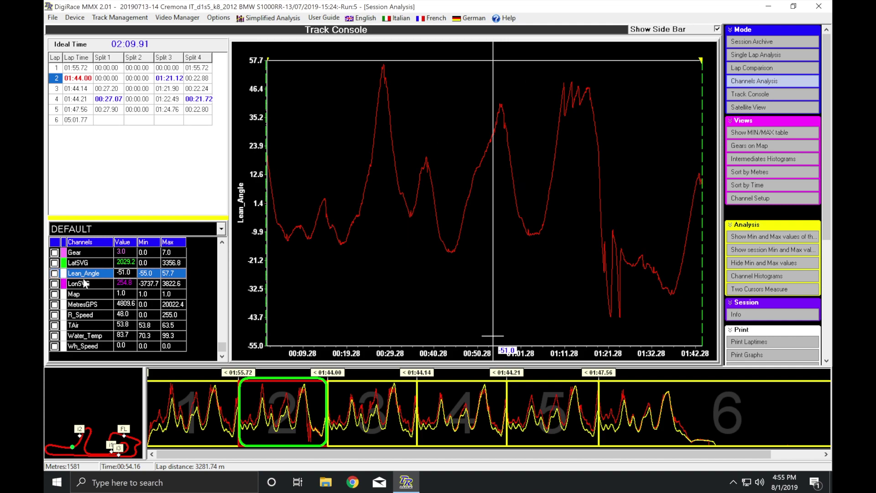
Step: Plot the LatSVG channel over lap 2 to examine it, hide it again and look through the other available channels
left_click(76, 294)
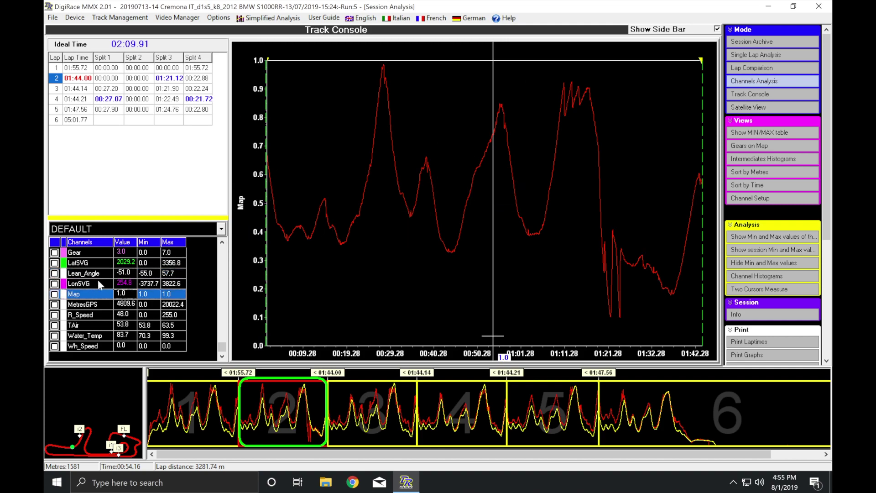
left_click(55, 263)
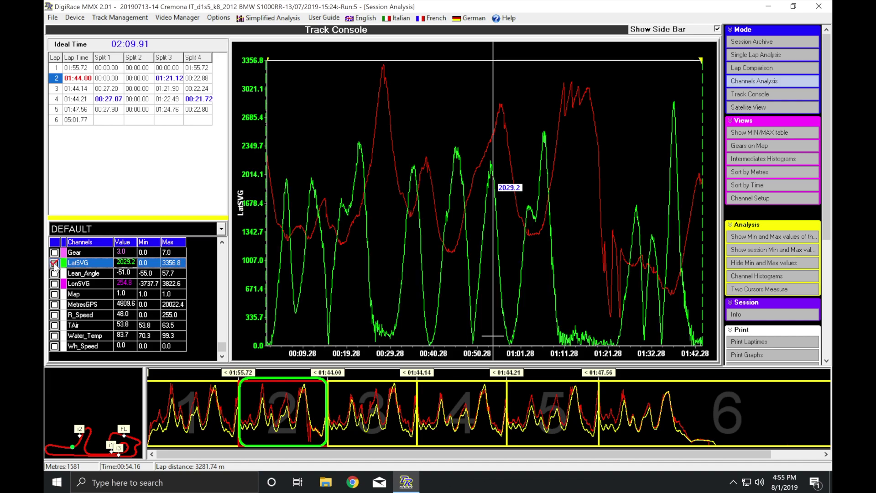
left_click(54, 263)
scroll(92, 272, "up", 3)
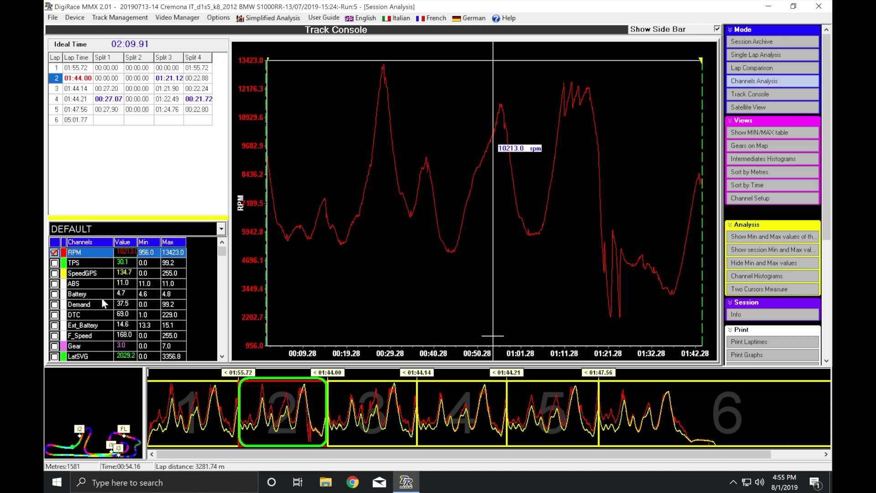
scroll(95, 289, "down", 4)
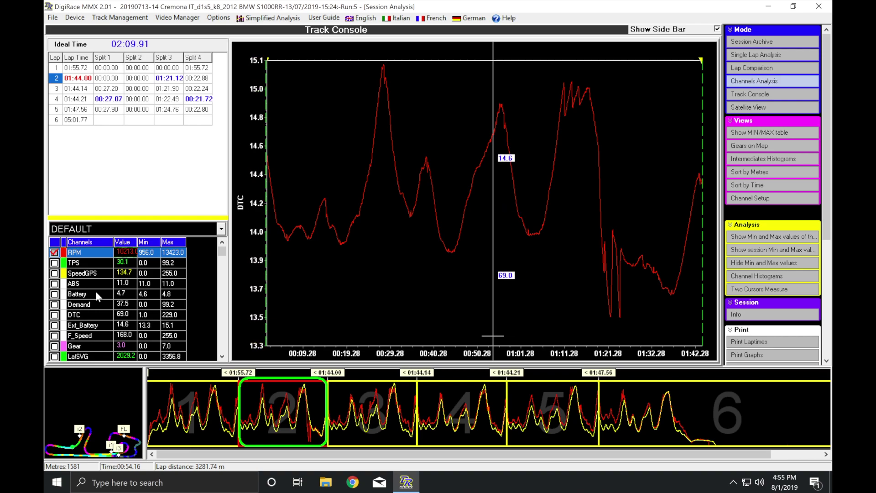
scroll(95, 290, "down", 5)
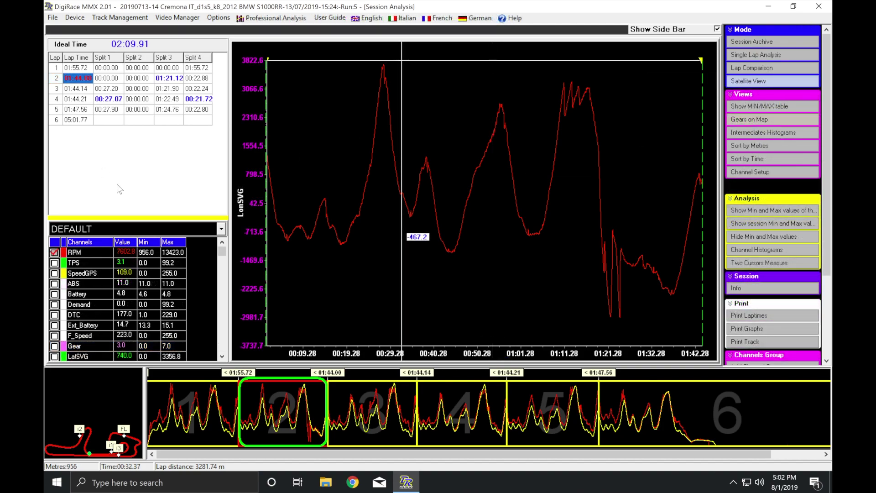
Step: Close the current session and open lap 9 of the Cremona session d2s3 from the session archive
left_click(819, 6)
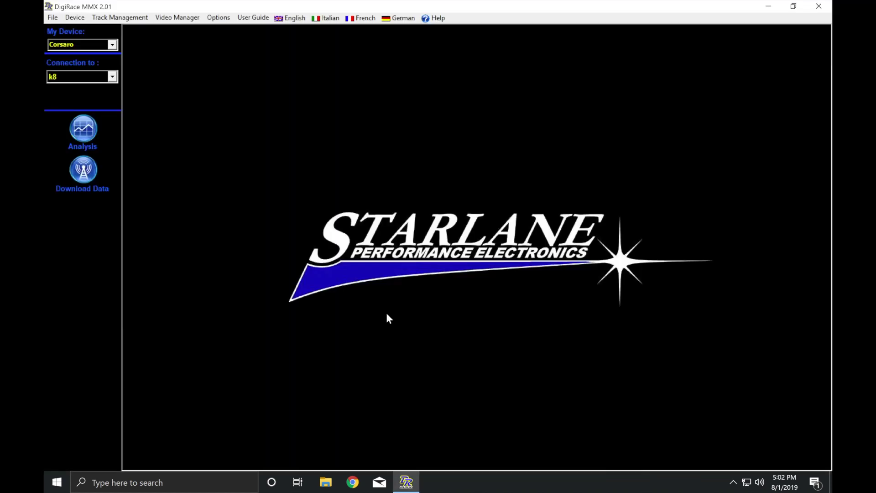
left_click(84, 130)
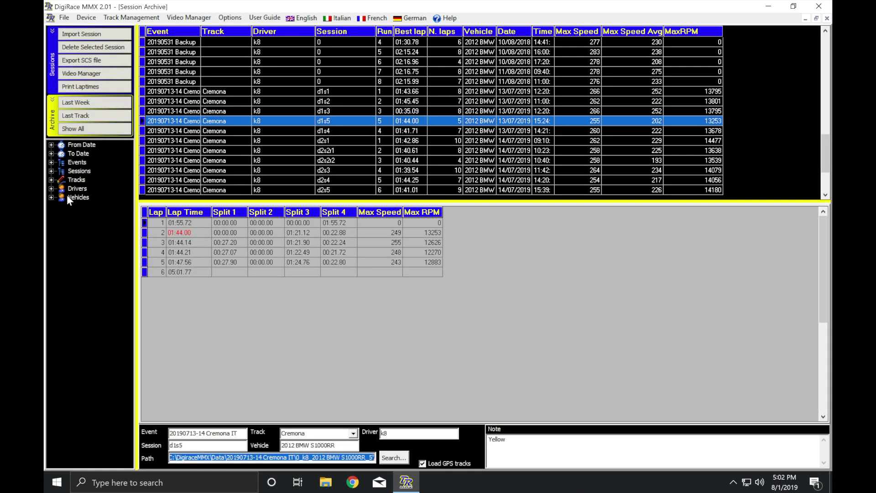
left_click(416, 172)
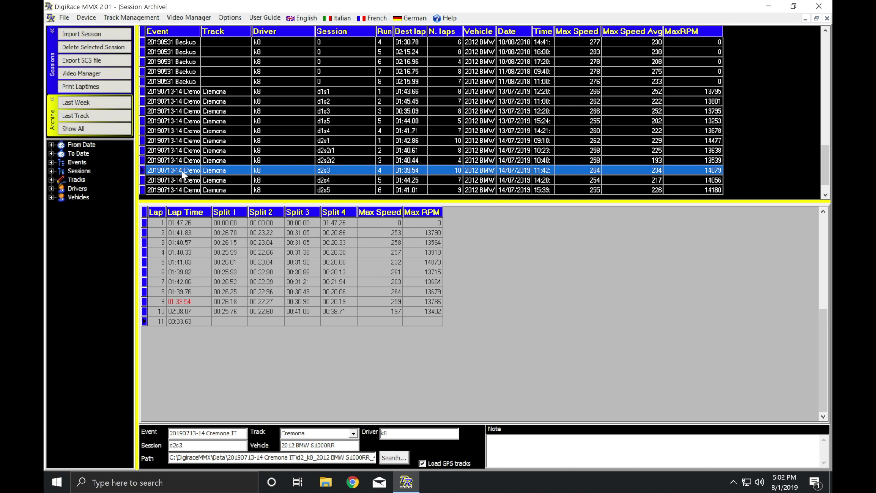
double_click(190, 303)
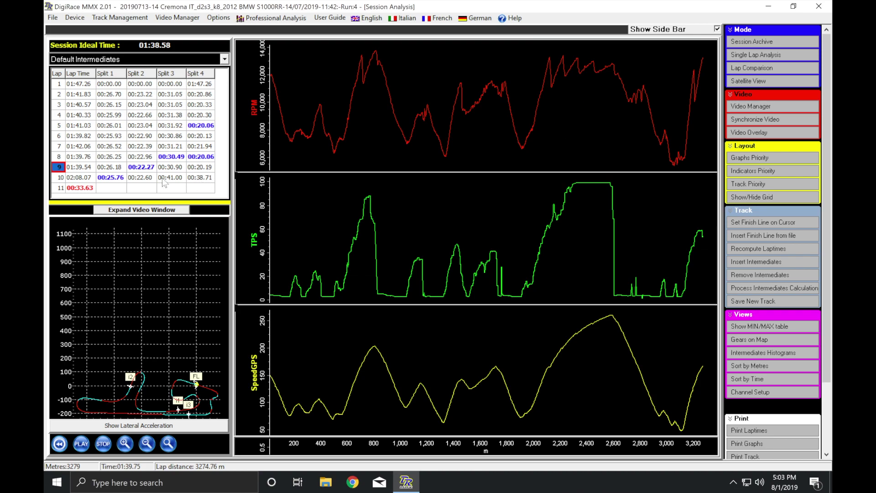
Step: Load lap 8 and overlay laps 9 and 6 on it in Lap Comparison
left_click(87, 178)
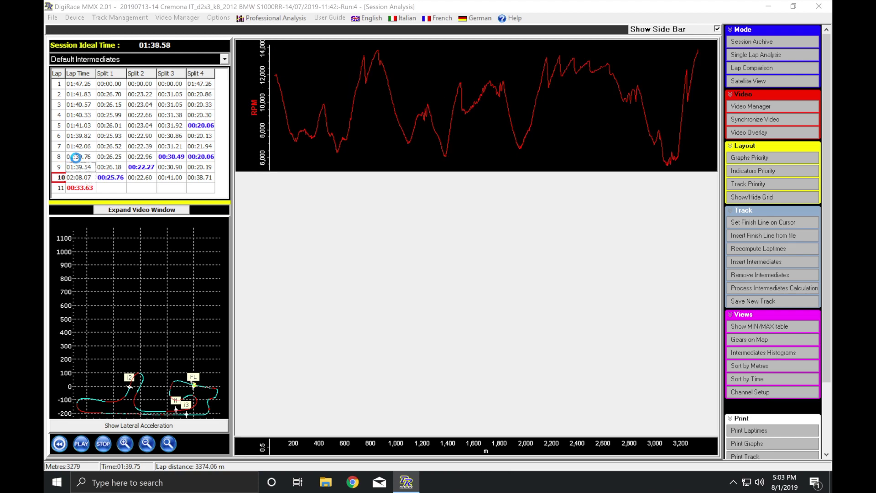
left_click(76, 158)
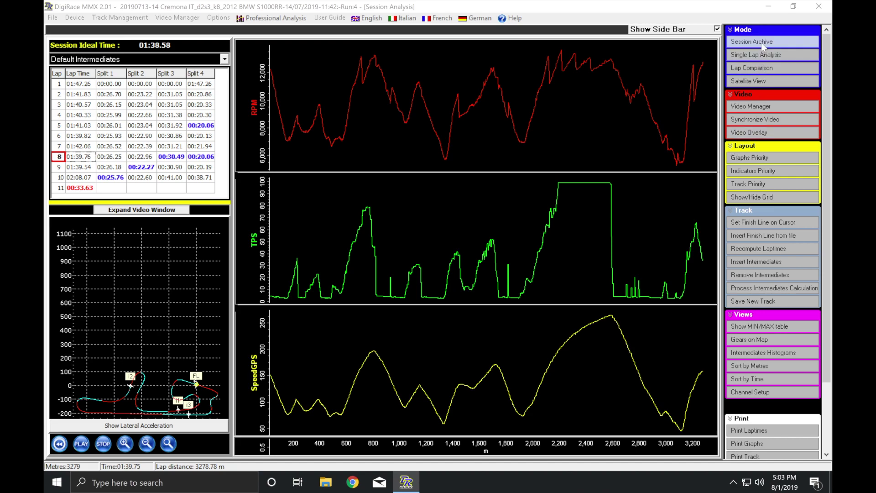
left_click(754, 69)
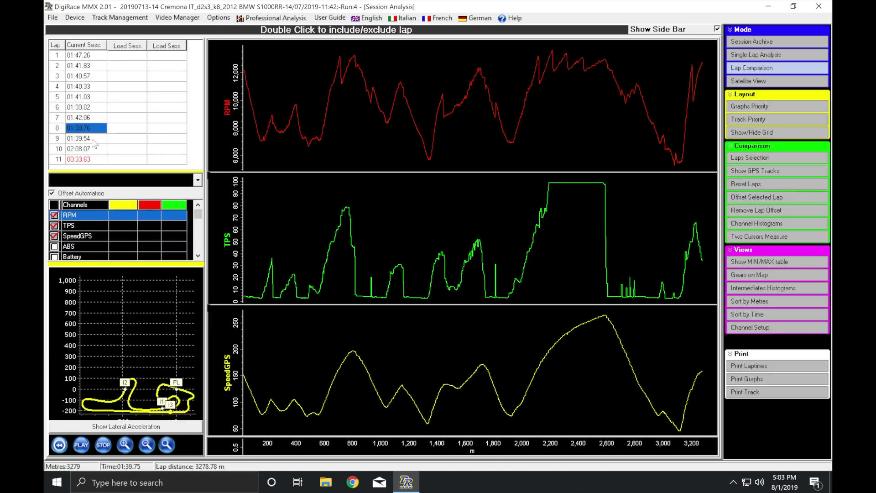
left_click(80, 140)
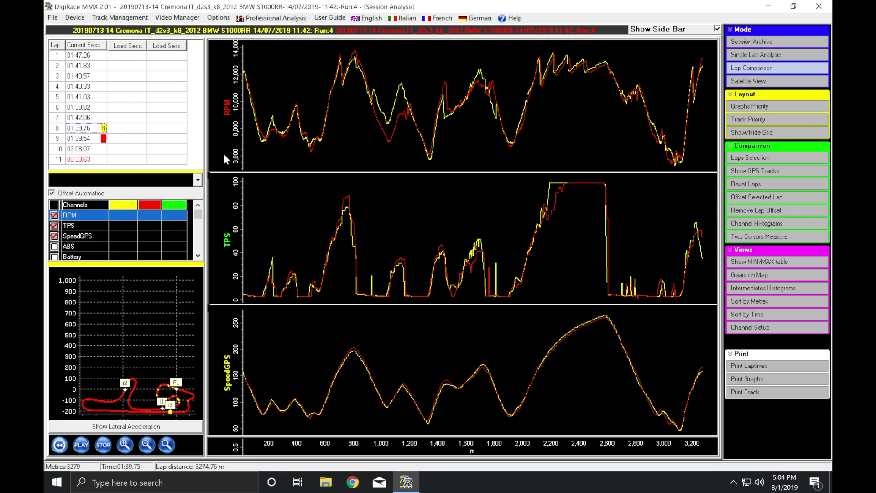
left_click(86, 109)
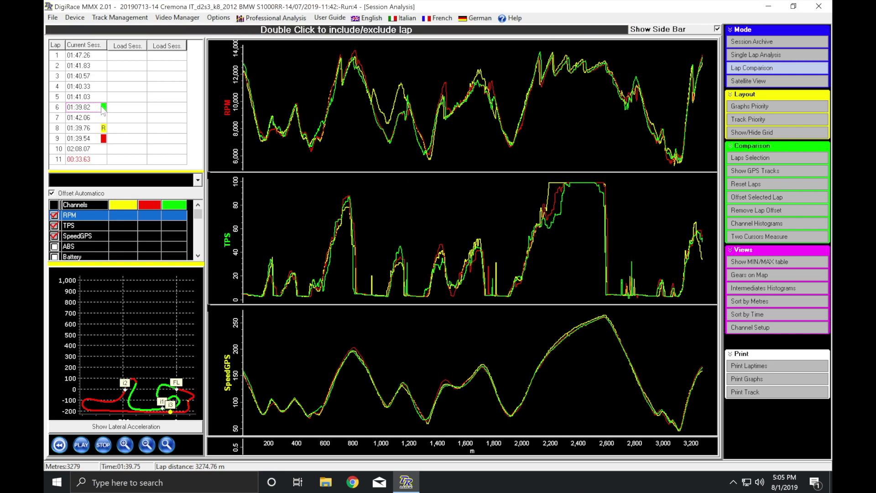
Step: Remove laps 6 and 8 from the comparison and overlay lap 2 on lap 9 as the reference lap
double_click(90, 109)
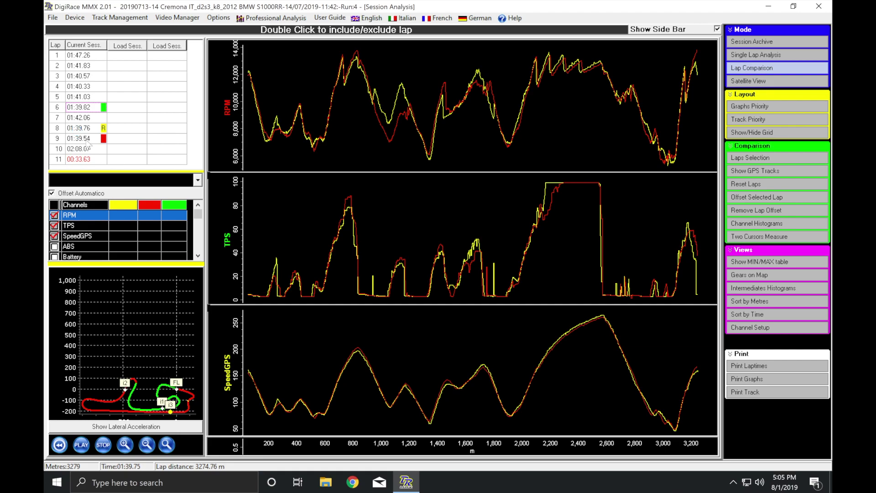
double_click(94, 139)
double_click(89, 136)
double_click(89, 130)
double_click(91, 139)
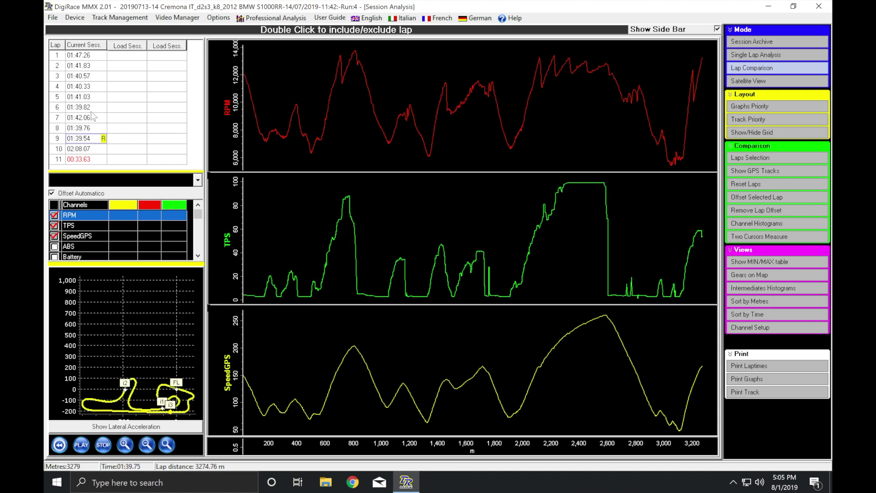
double_click(87, 66)
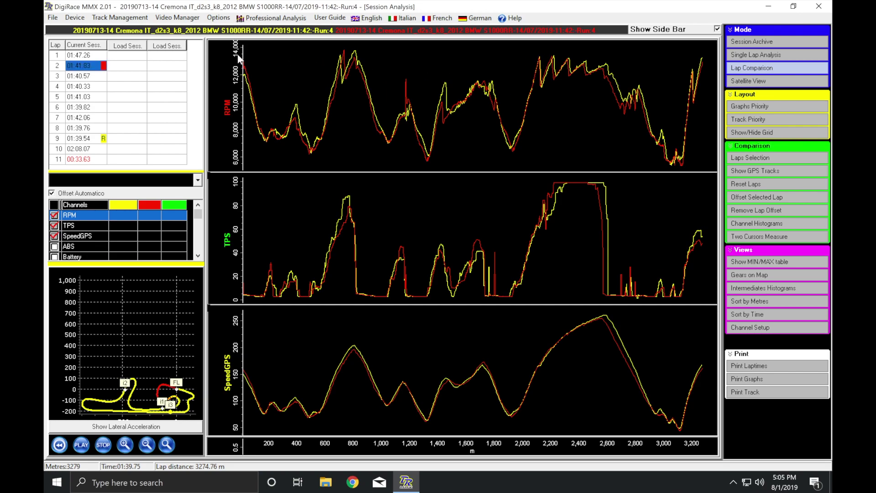
Step: Compare RPM, TPS and SpeedGPS of laps 9 and 2 along the fastest straight, from about 2,090 m to 2,580 m
left_click(535, 67)
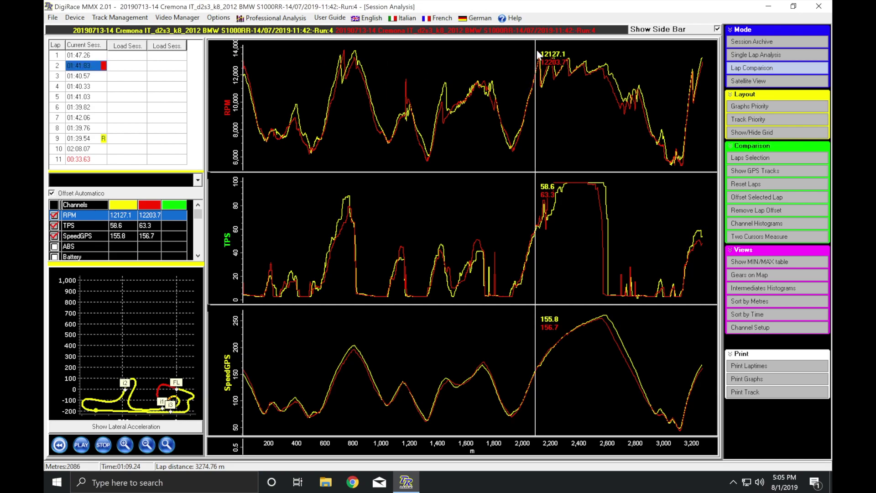
left_click_drag(543, 66, 540, 68)
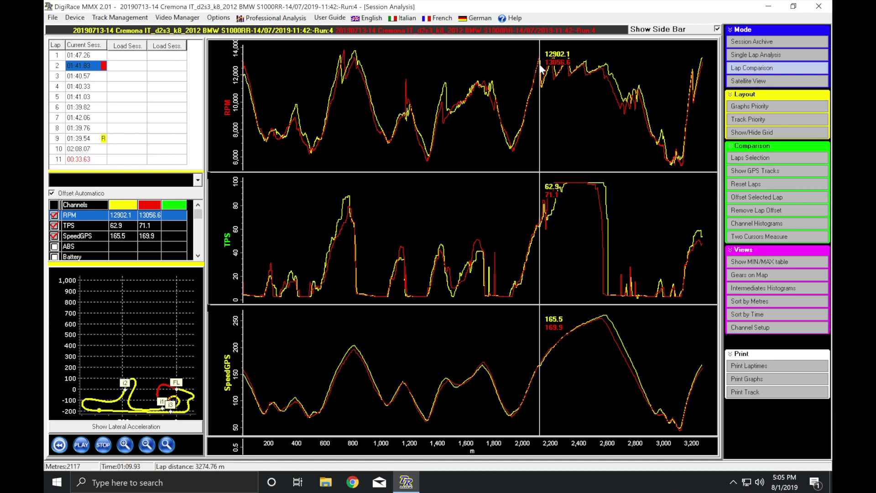
left_click_drag(540, 66, 553, 71)
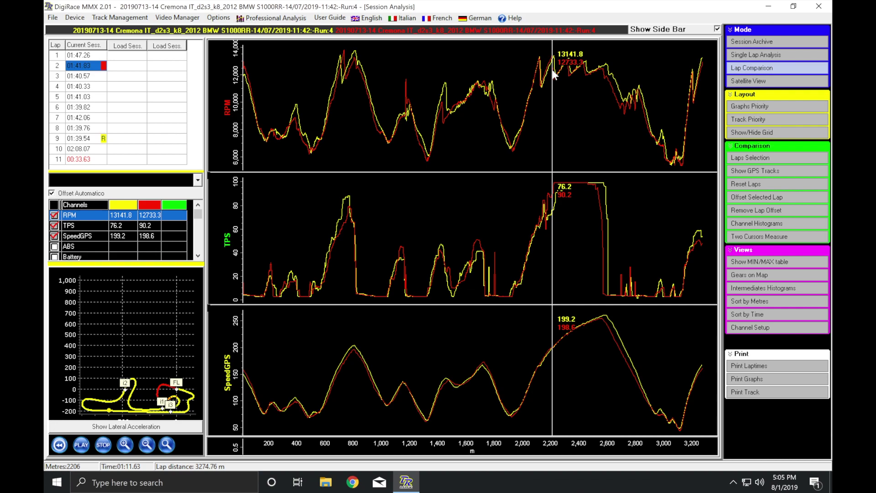
left_click_drag(552, 69, 586, 76)
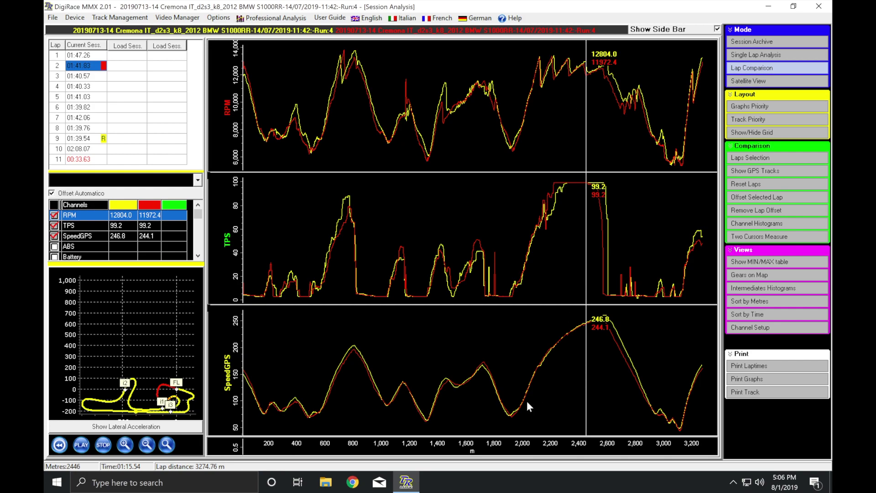
left_click_drag(585, 354, 605, 355)
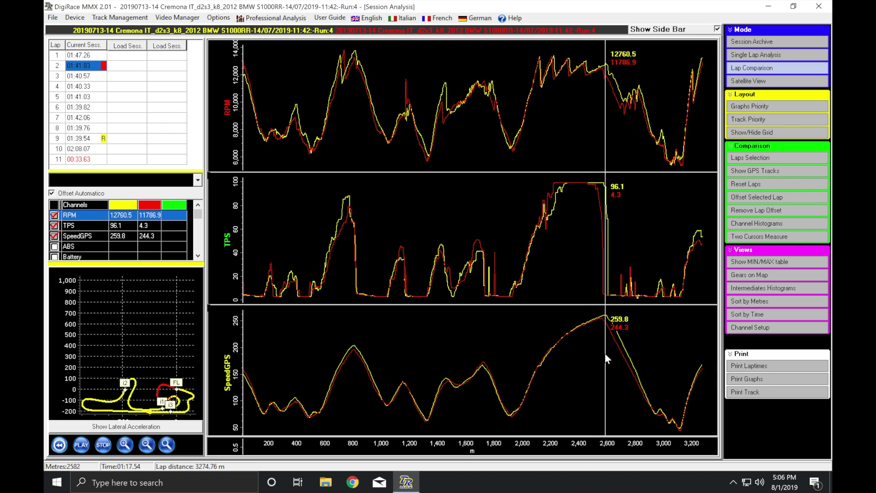
left_click_drag(605, 353, 604, 353)
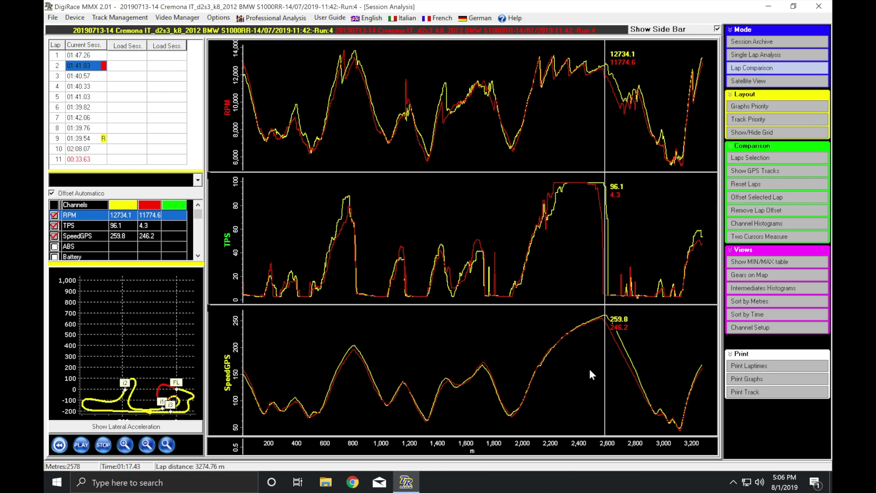
Step: Compare both laps' channel values at the slow corner near 1,900 m and at about 1,140 m and 1,670 m
left_click(513, 418)
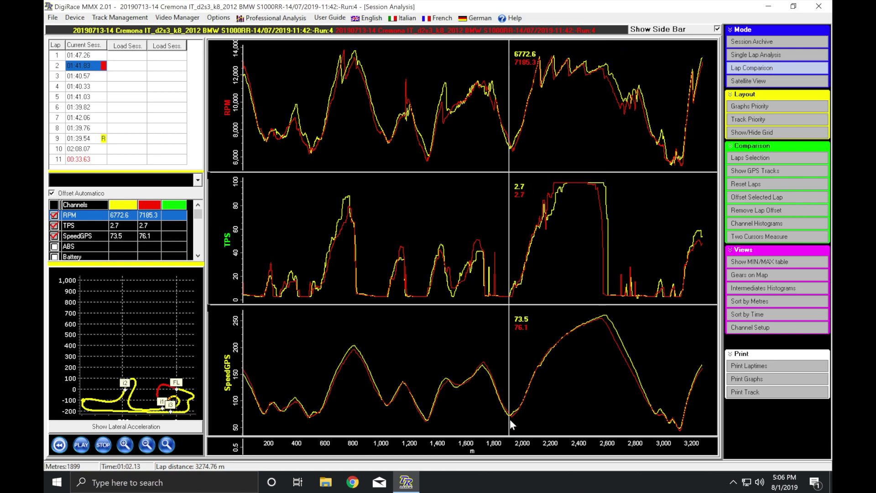
left_click(513, 421)
left_click(511, 422)
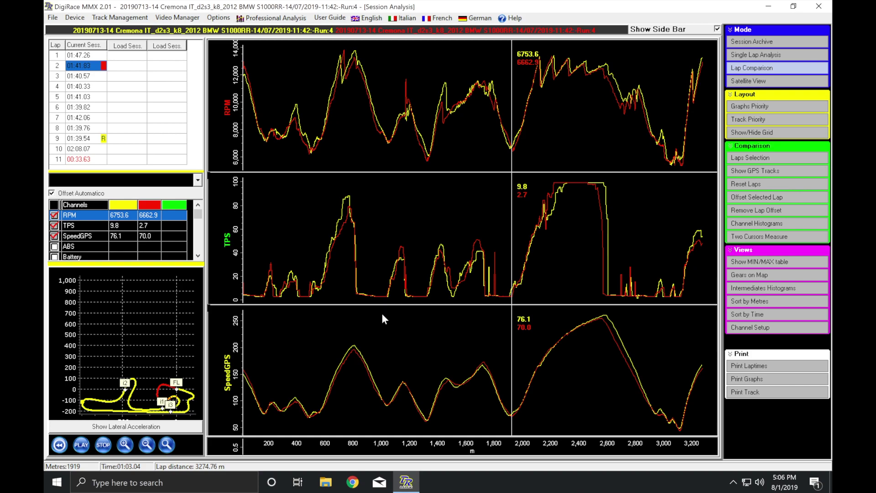
left_click_drag(387, 315, 402, 319)
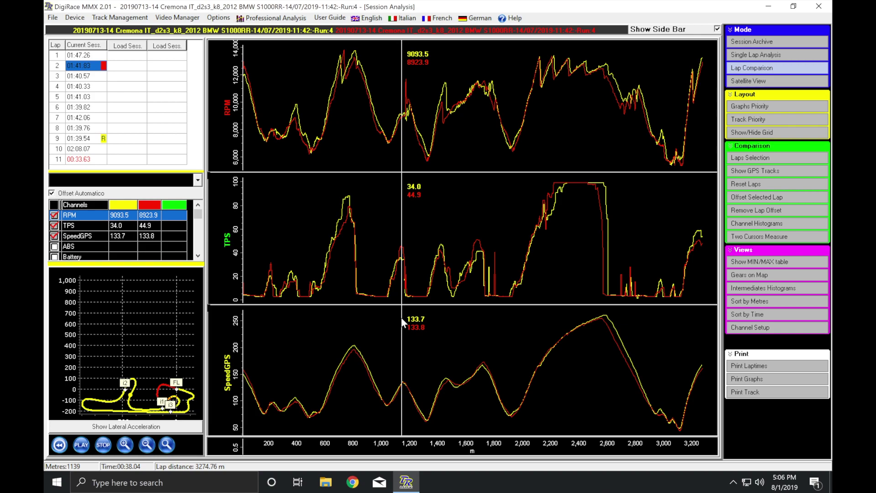
left_click_drag(401, 317, 477, 315)
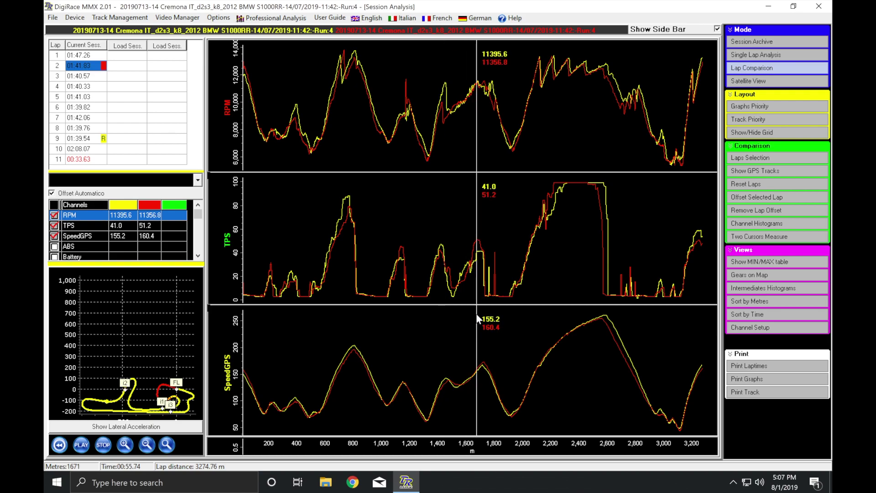